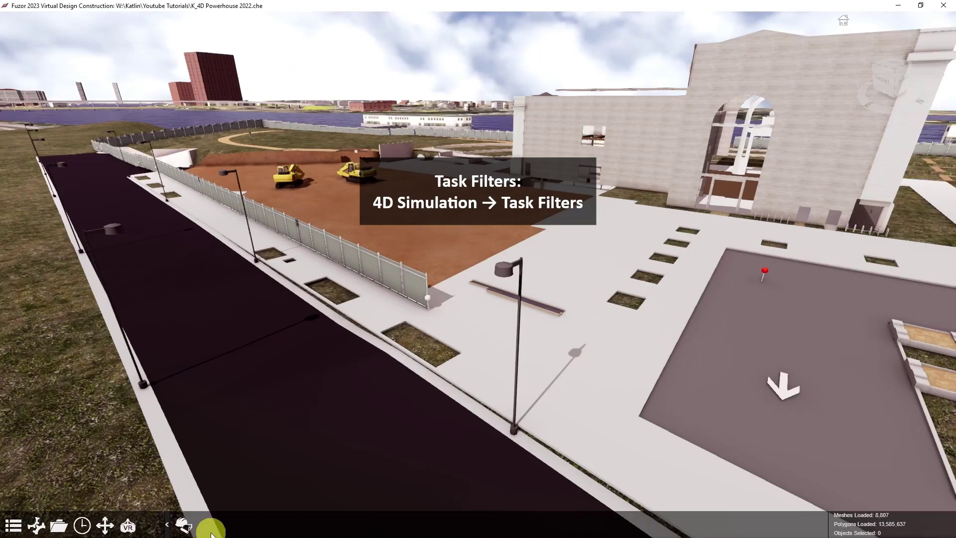
# Step: Open the 4D Simulation schedule and show its Task Filters options
pyautogui.click(183, 525)
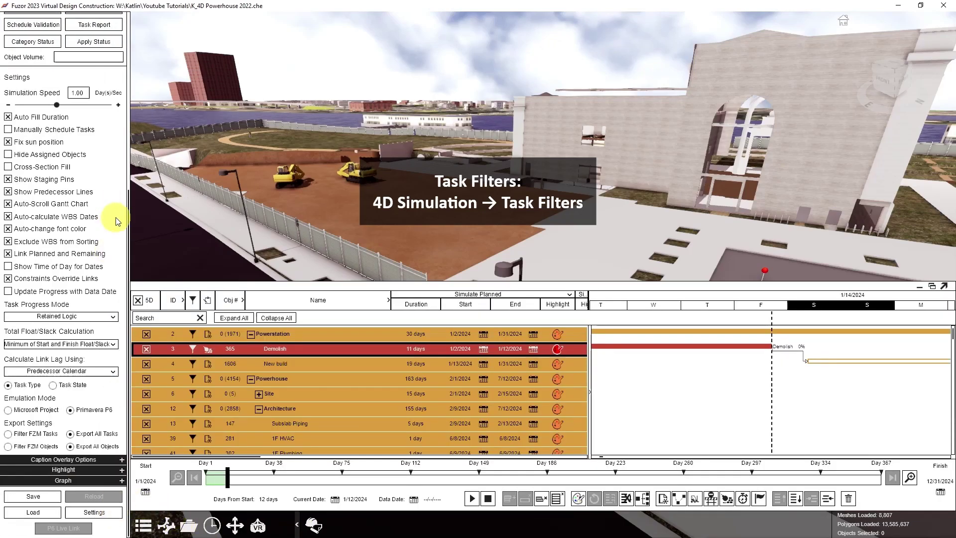
pyautogui.scroll(5, 115, 218)
pyautogui.click(39, 123)
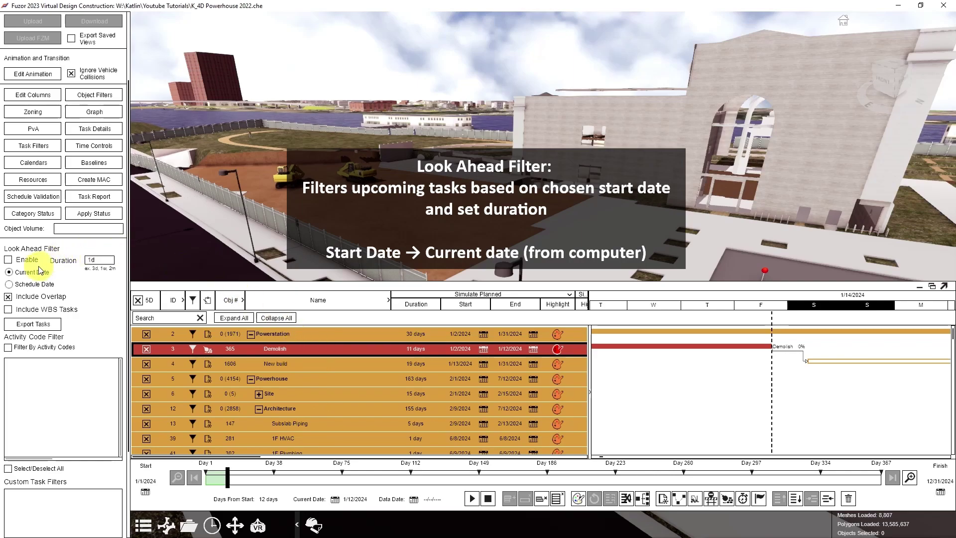
# Step: Enable a current-date look-ahead filter with a 2-year duration, including overlapping tasks
pyautogui.click(9, 273)
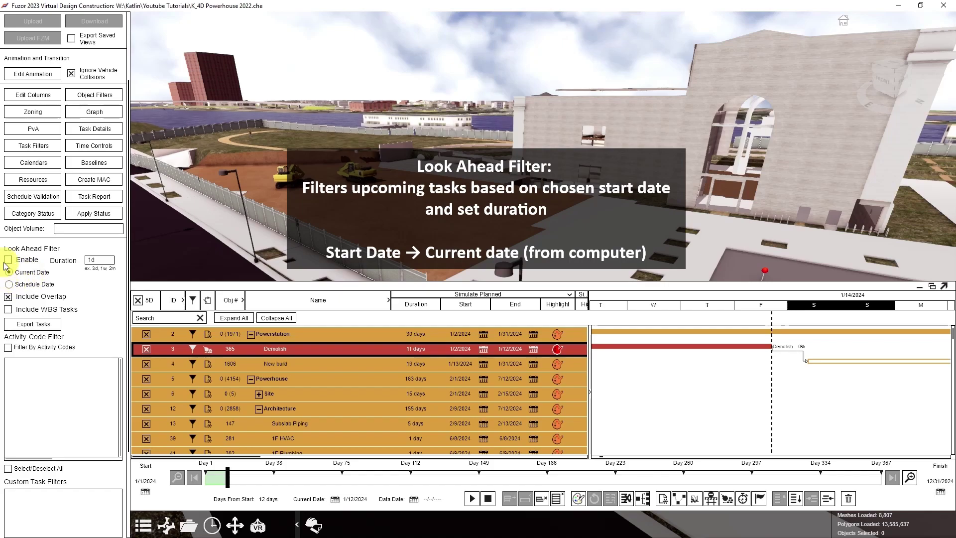
pyautogui.click(9, 260)
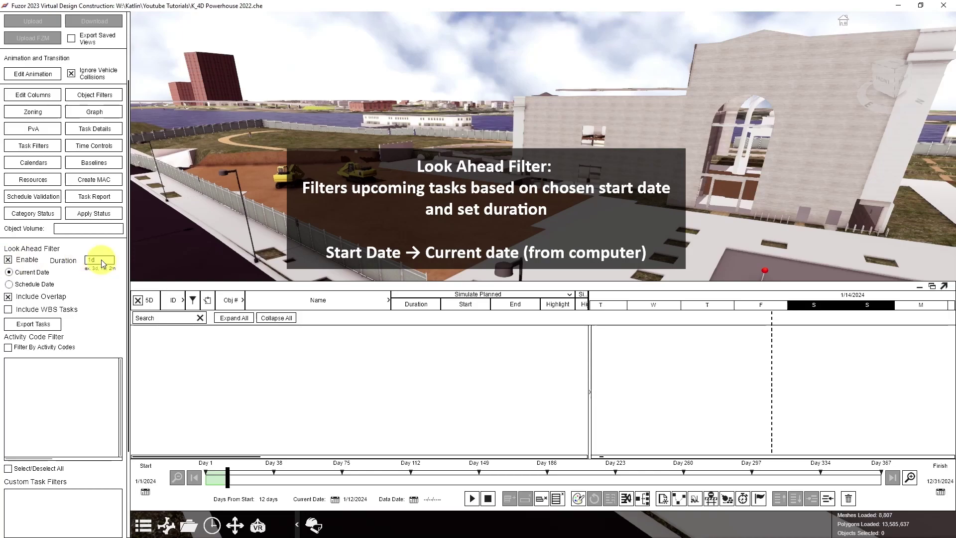
pyautogui.write('2yr')
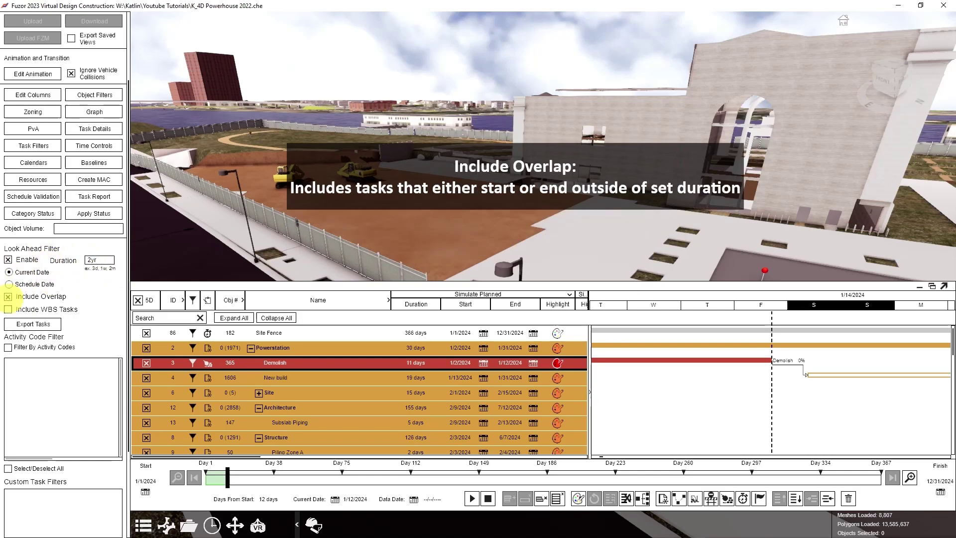
pyautogui.click(8, 298)
pyautogui.click(92, 260)
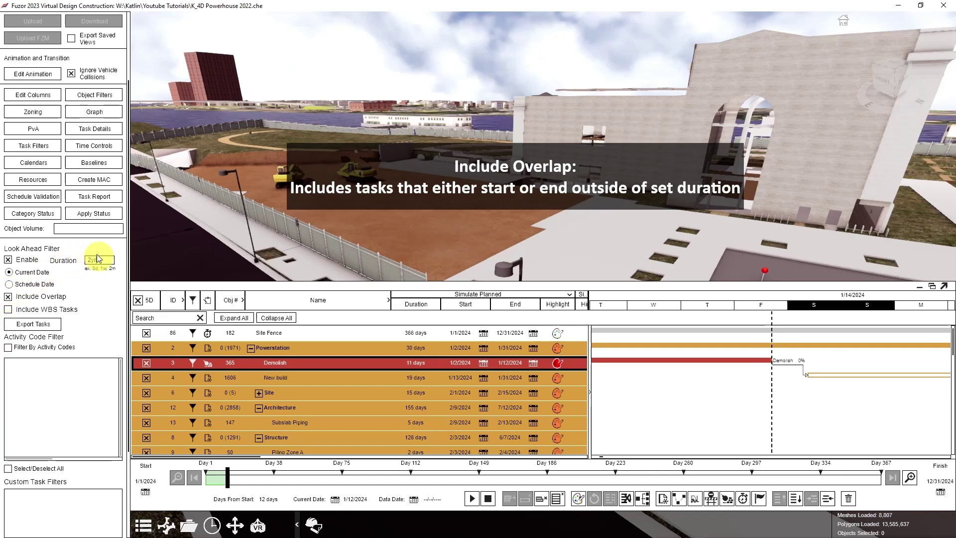
pyautogui.write('2w')
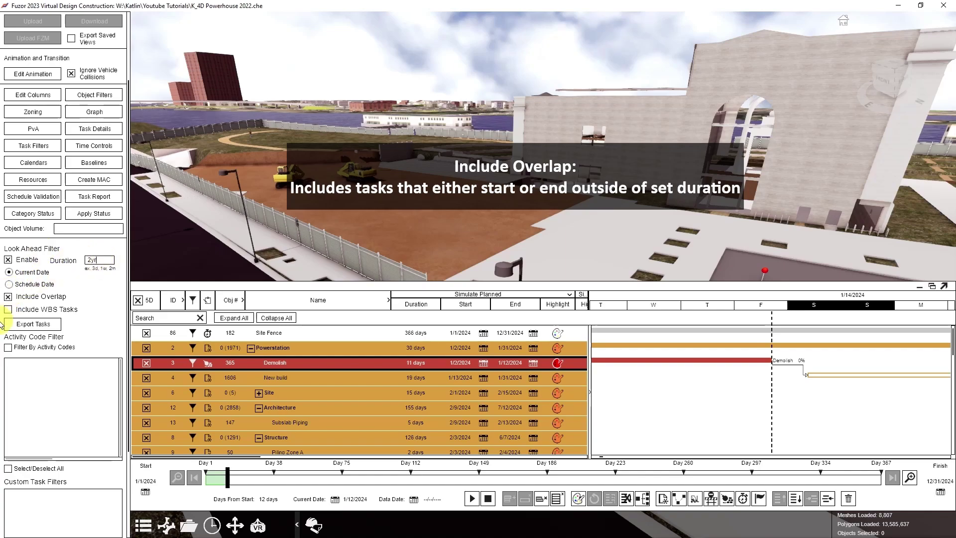
pyautogui.scroll(-3, 8, 322)
# Step: Preview parent tasks with Include WBS Tasks, then uncheck it again
pyautogui.click(8, 191)
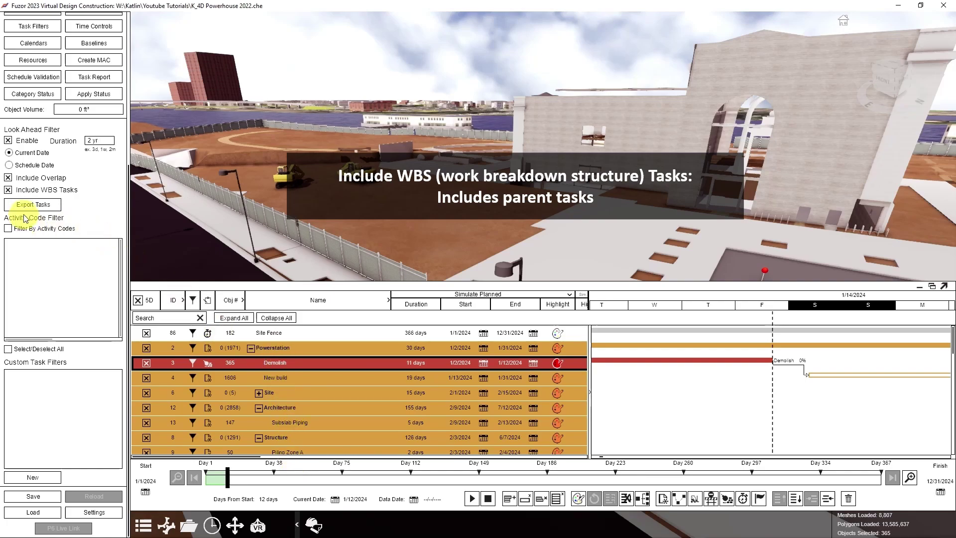
pyautogui.click(9, 190)
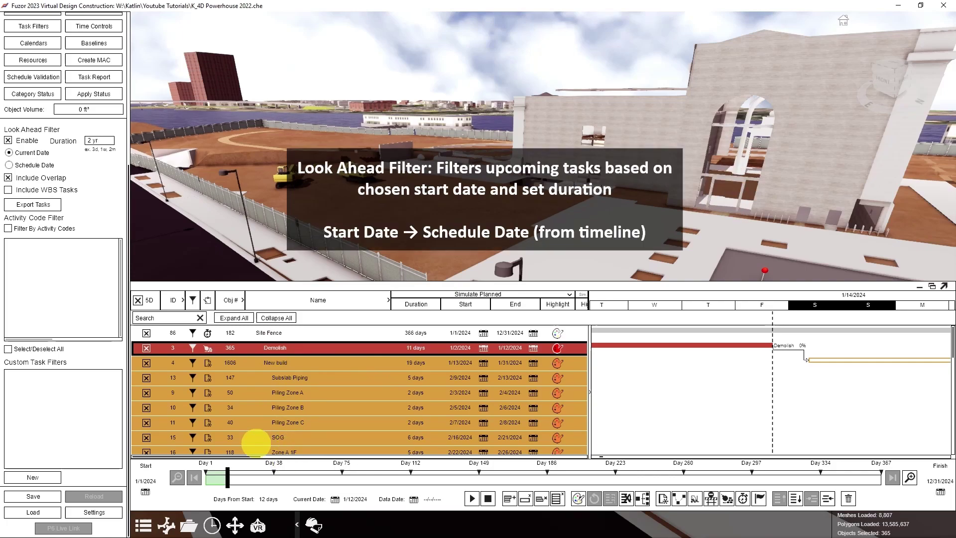
# Step: Base the look-ahead on the schedule date at Day 50 (2/19/2024), spanning 2 weeks
pyautogui.click(9, 165)
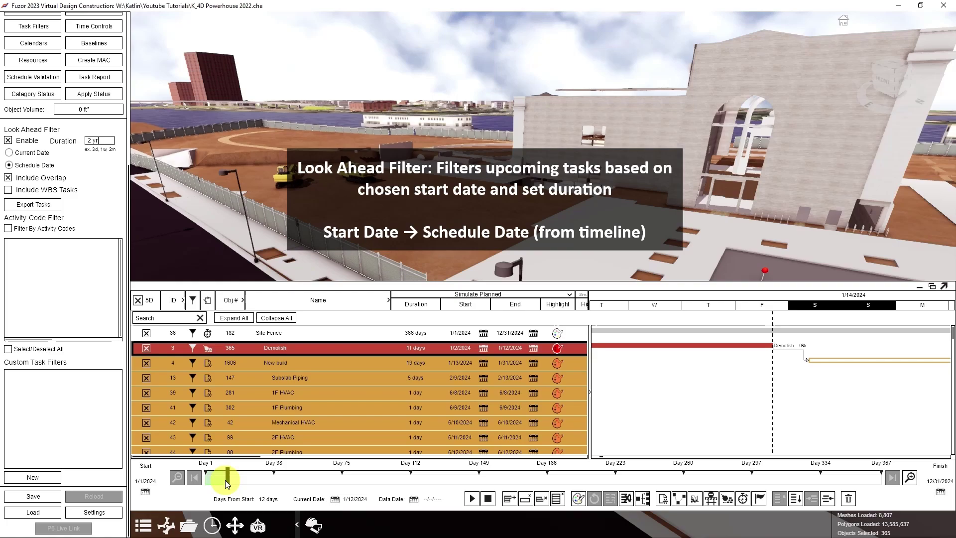
pyautogui.moveTo(234, 480); pyautogui.dragTo(270, 482)
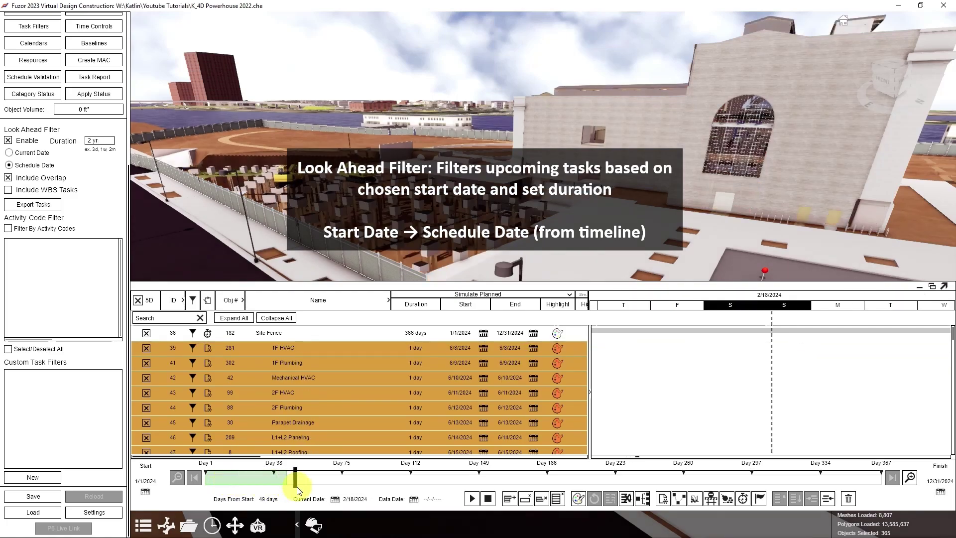
pyautogui.click(295, 482)
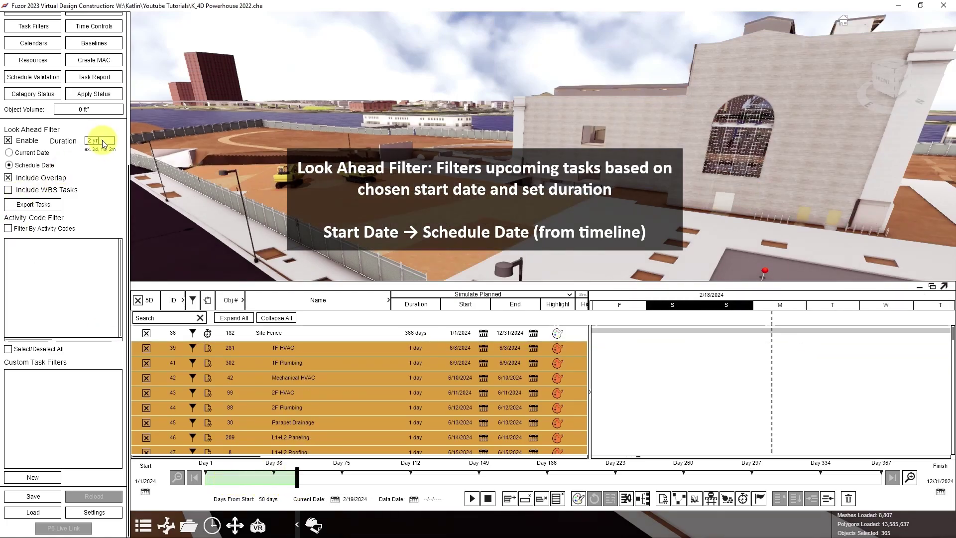
pyautogui.moveTo(100, 142); pyautogui.dragTo(73, 144)
pyautogui.write('2')
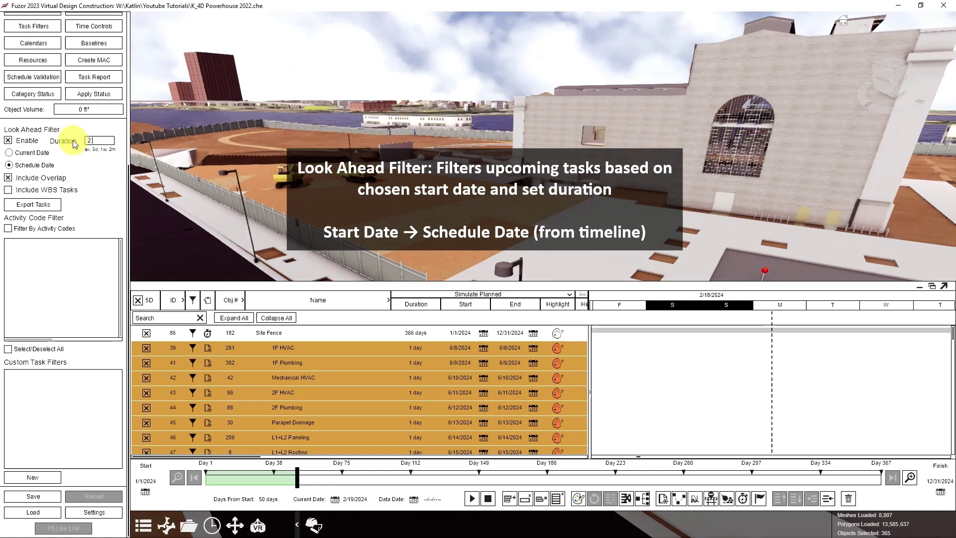
pyautogui.write(' w')
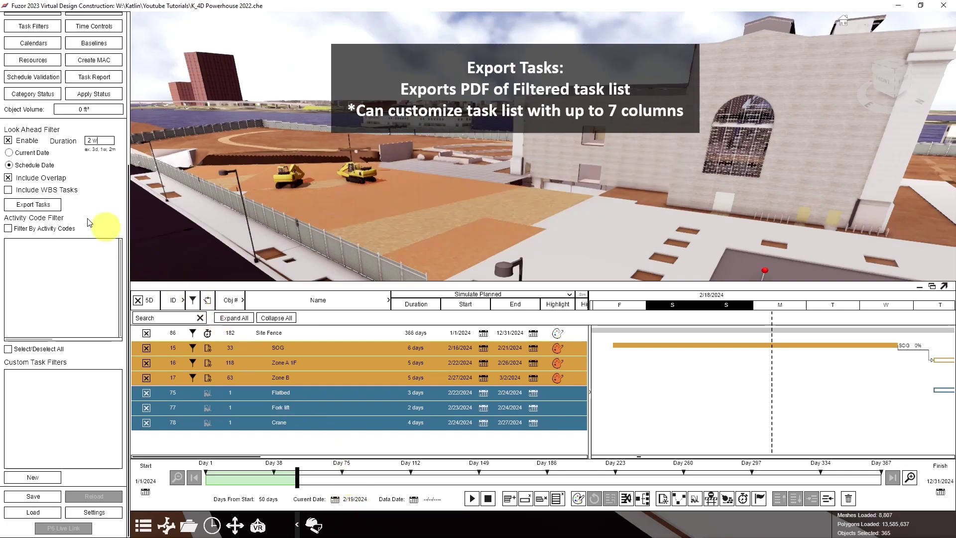
# Step: Export the two-week look-ahead tasks with the chosen columns as the PDF 'taskfilter'
pyautogui.click(46, 207)
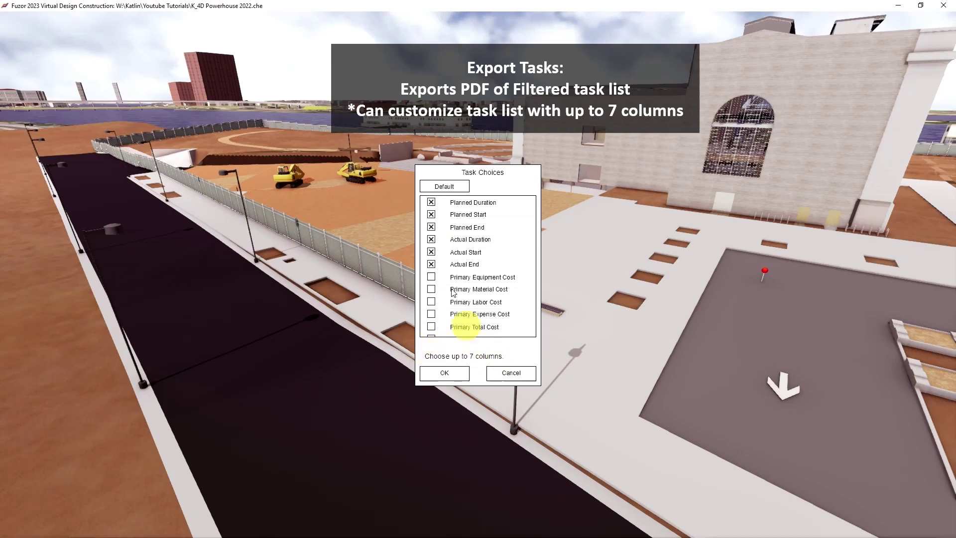
pyautogui.scroll(-2, 459, 269)
pyautogui.scroll(-2, 460, 295)
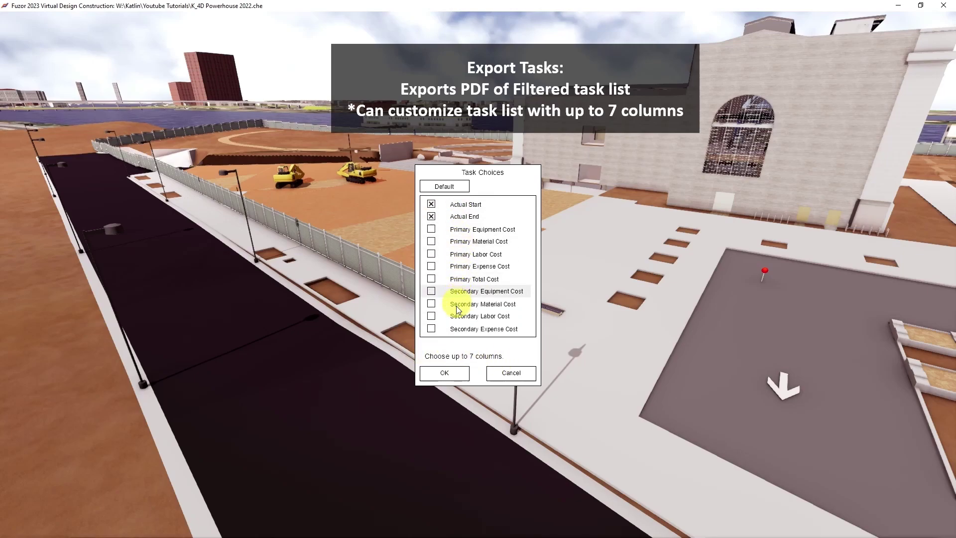
pyautogui.scroll(3, 458, 308)
pyautogui.scroll(1, 458, 309)
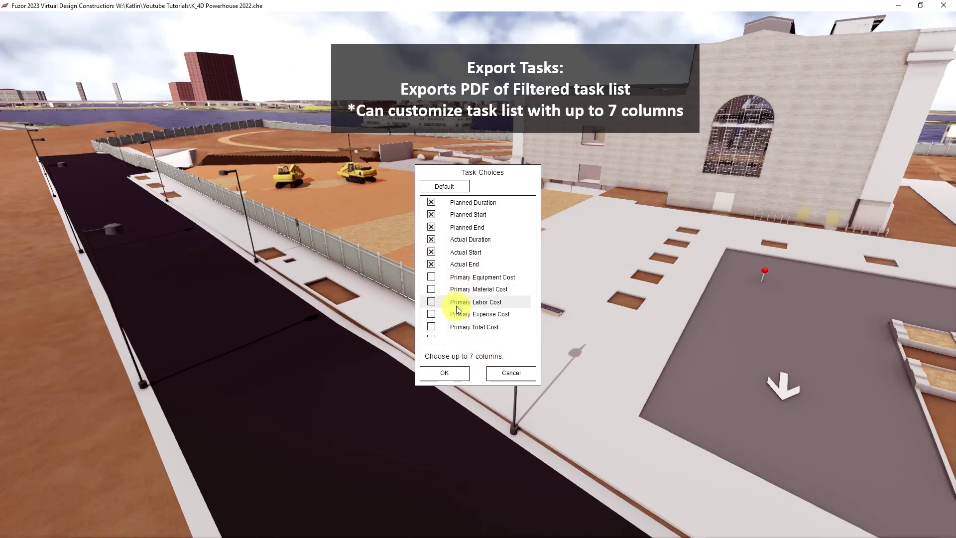
pyautogui.click(452, 375)
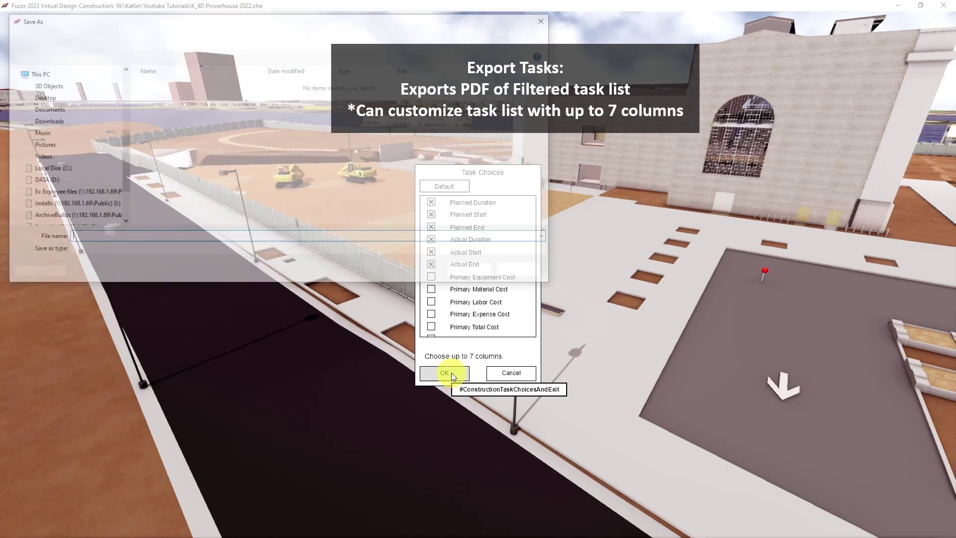
pyautogui.write('taskfilter')
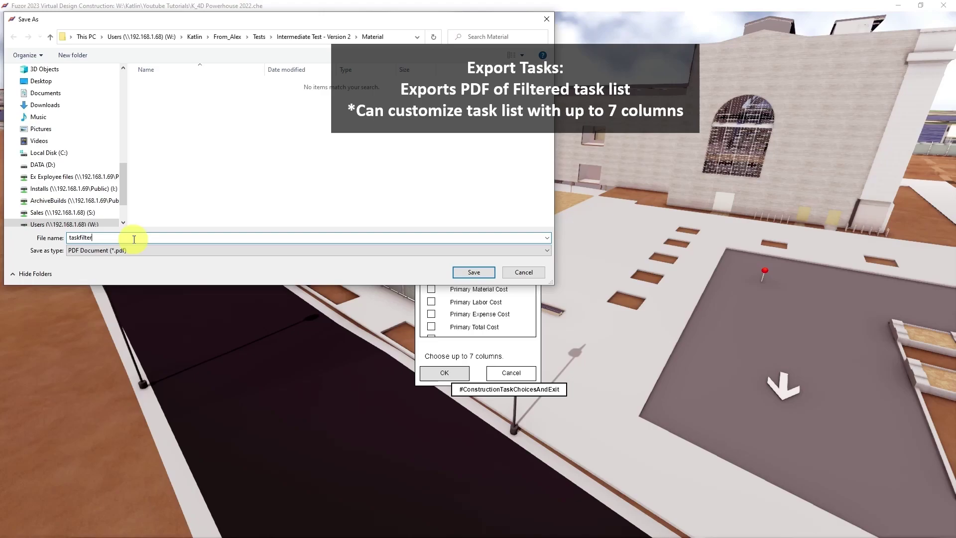
pyautogui.click(463, 274)
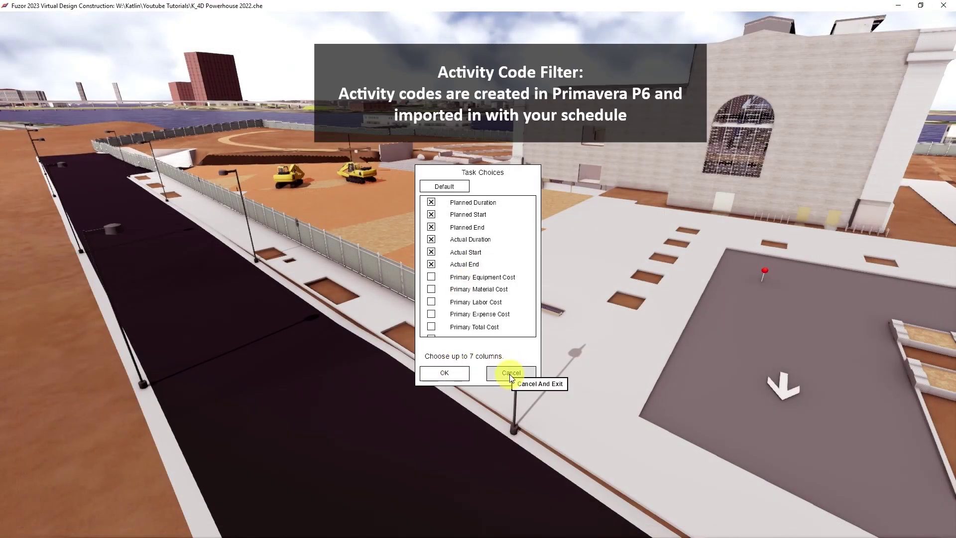
# Step: Load a new schedule with activity codes, overwriting the current schedule
pyautogui.click(511, 373)
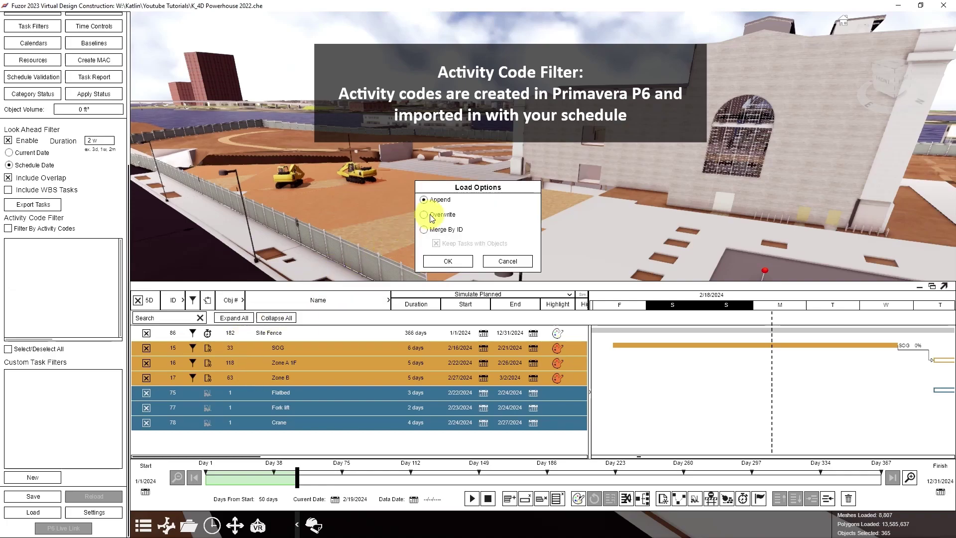
pyautogui.click(423, 215)
pyautogui.click(459, 263)
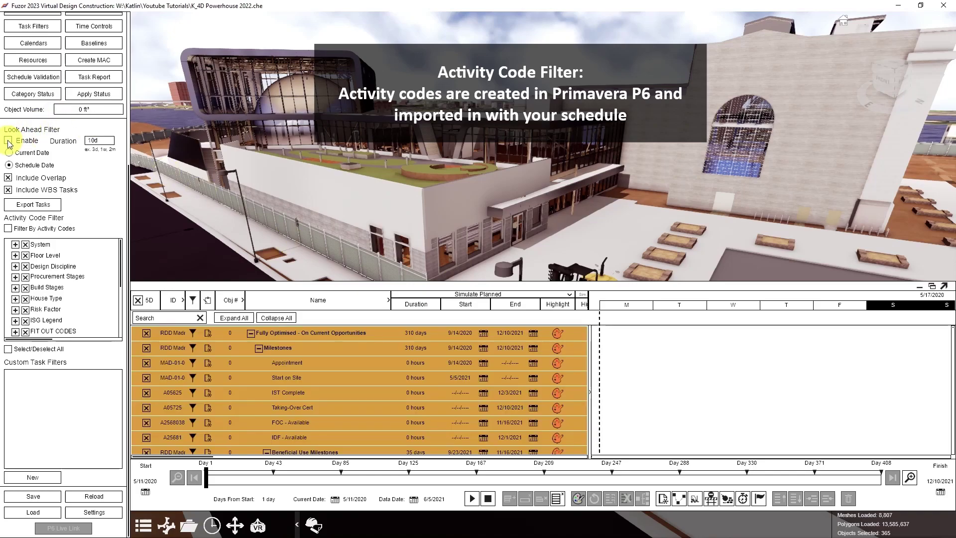
# Step: Enable activity-code filtering, uncheck House Type and Risk Factor, then disable code filtering
pyautogui.click(8, 229)
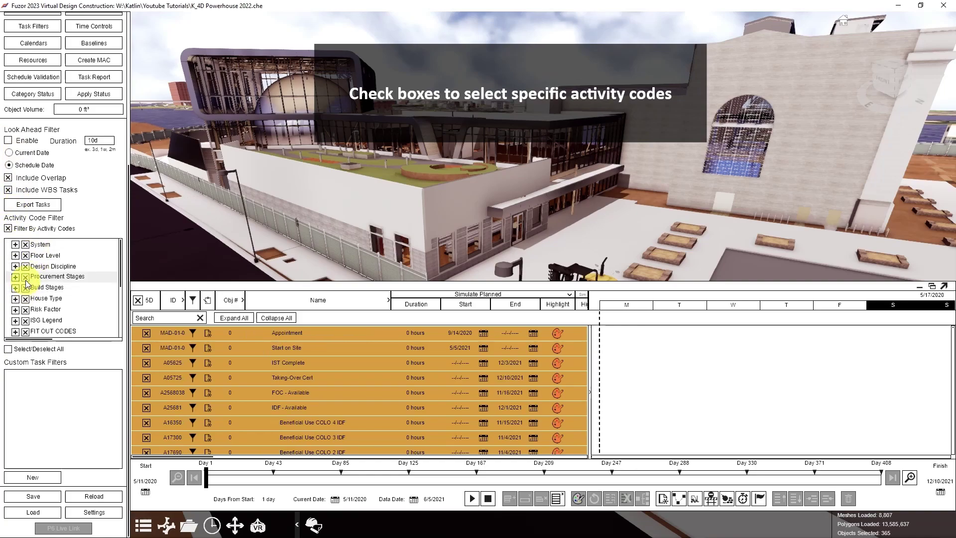
pyautogui.click(24, 299)
pyautogui.scroll(-1, 29, 307)
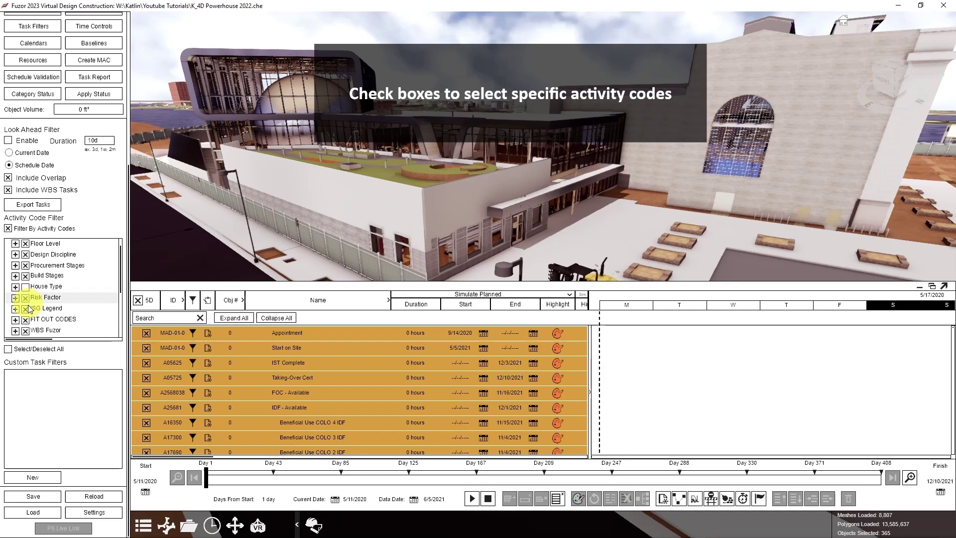
pyautogui.click(25, 297)
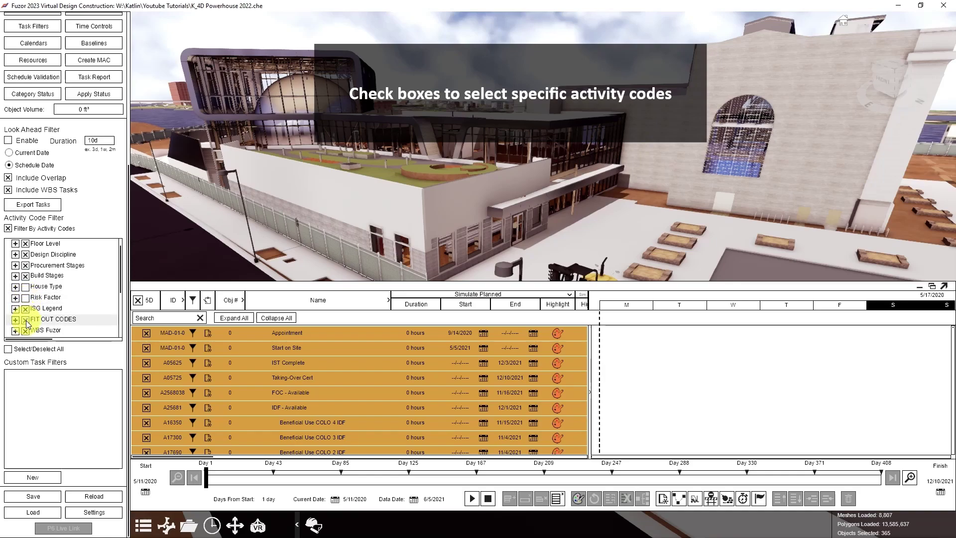
pyautogui.scroll(-1, 27, 321)
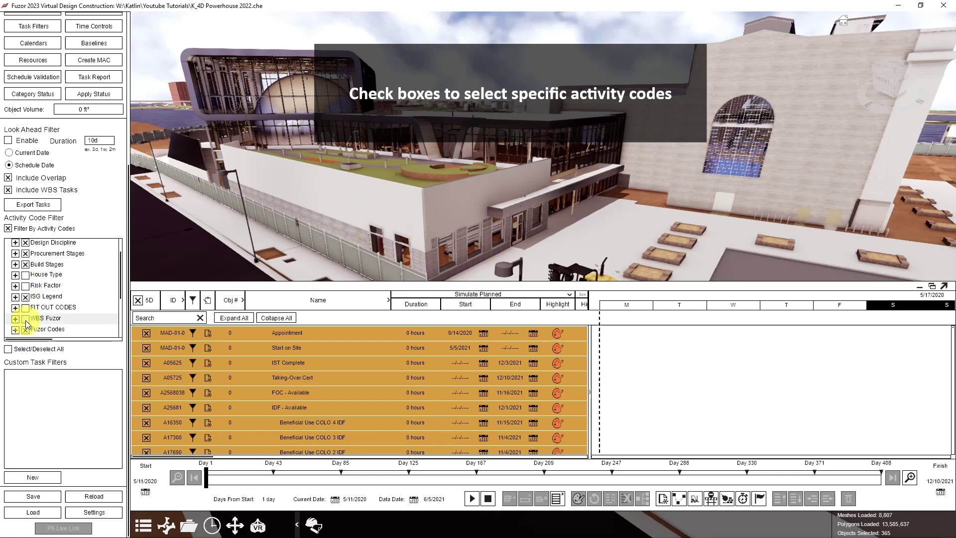
pyautogui.scroll(-2, 26, 321)
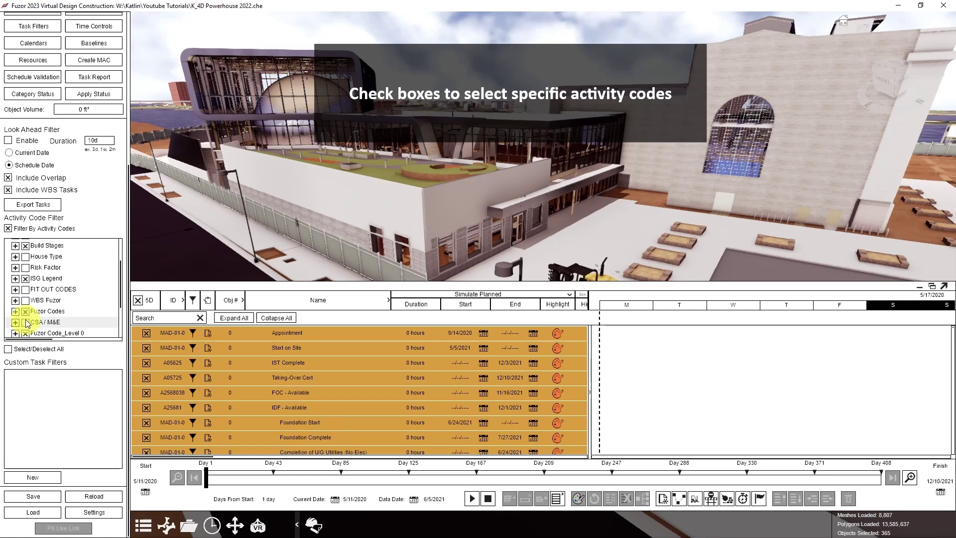
pyautogui.click(7, 228)
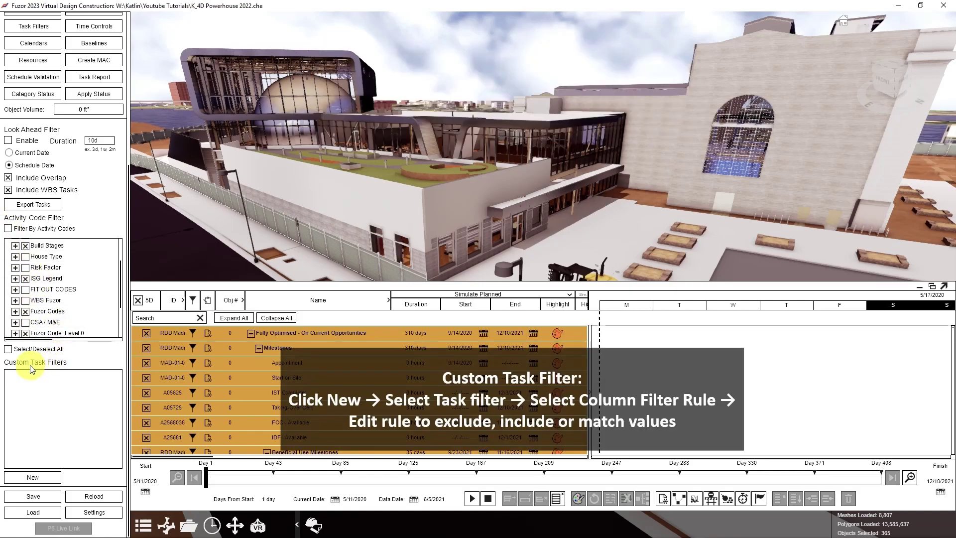
# Step: Create Task Filter 1 and set its rule to check the ID column
pyautogui.click(46, 482)
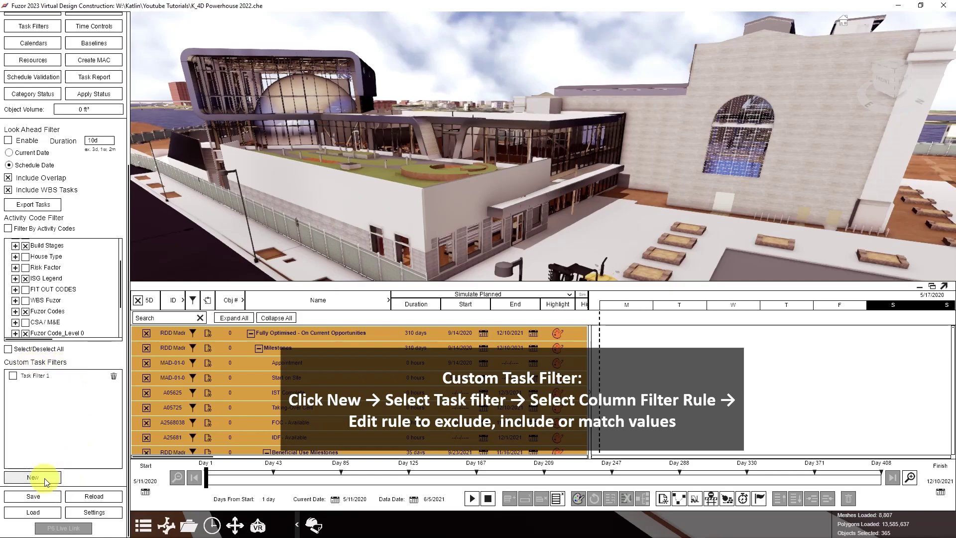
pyautogui.click(33, 377)
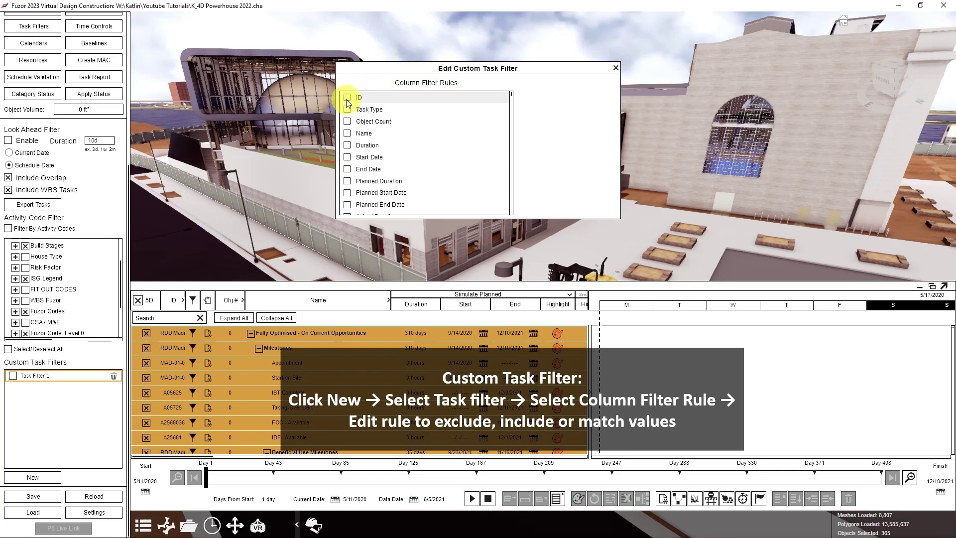
pyautogui.click(367, 97)
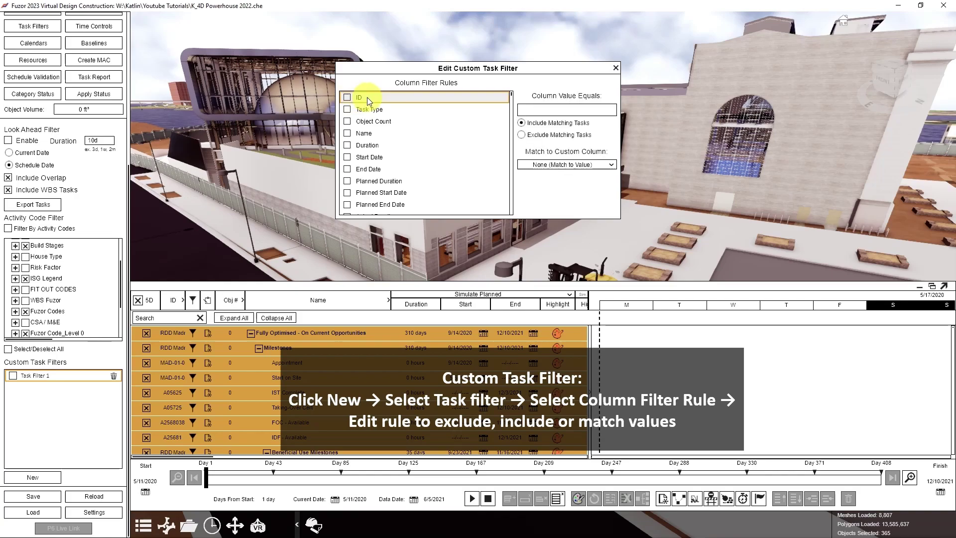
# Step: Review the filter's match value and custom-column options, then close the editor
pyautogui.click(570, 110)
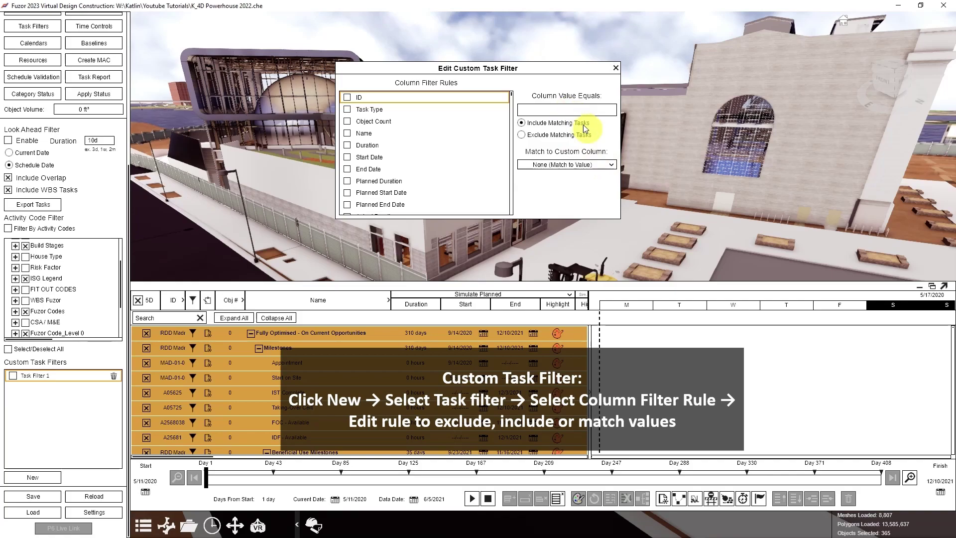
pyautogui.click(608, 164)
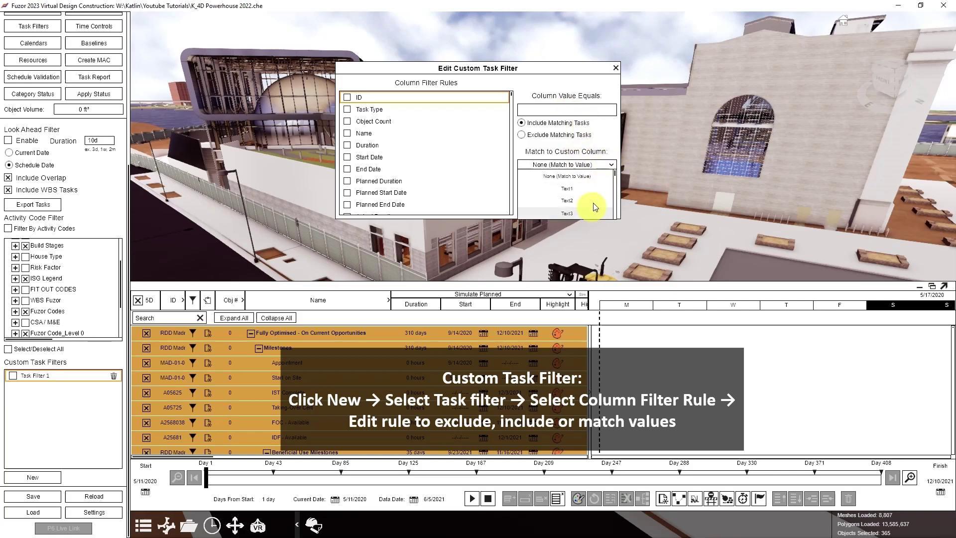
pyautogui.click(612, 164)
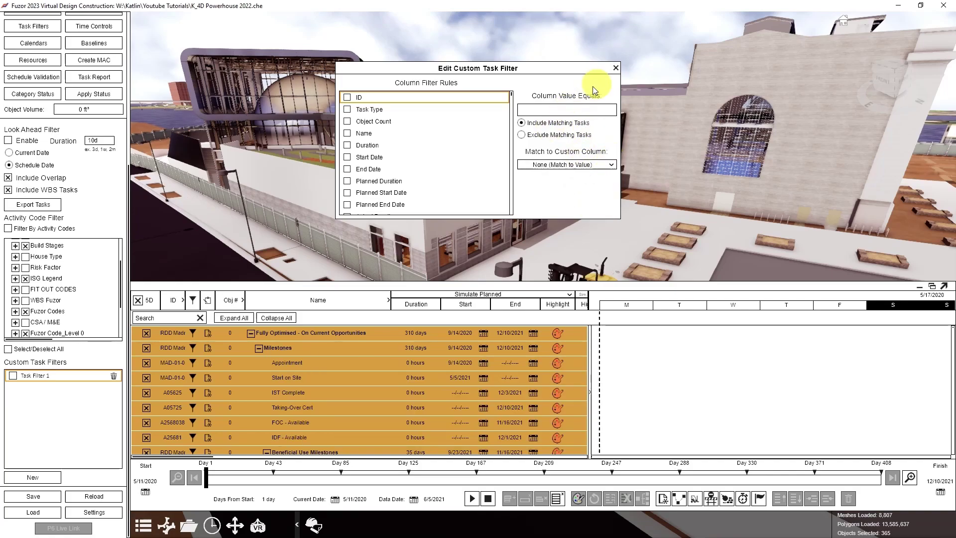
pyautogui.click(616, 68)
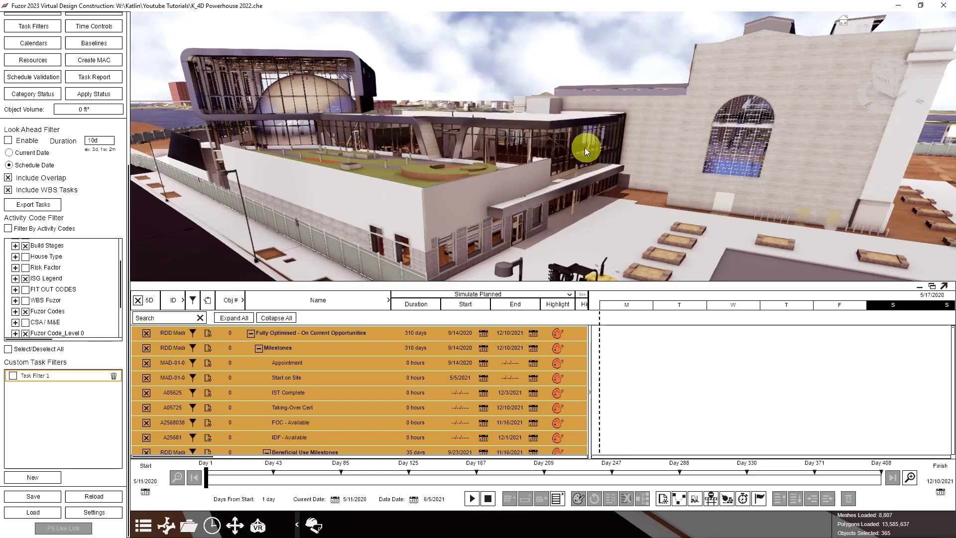